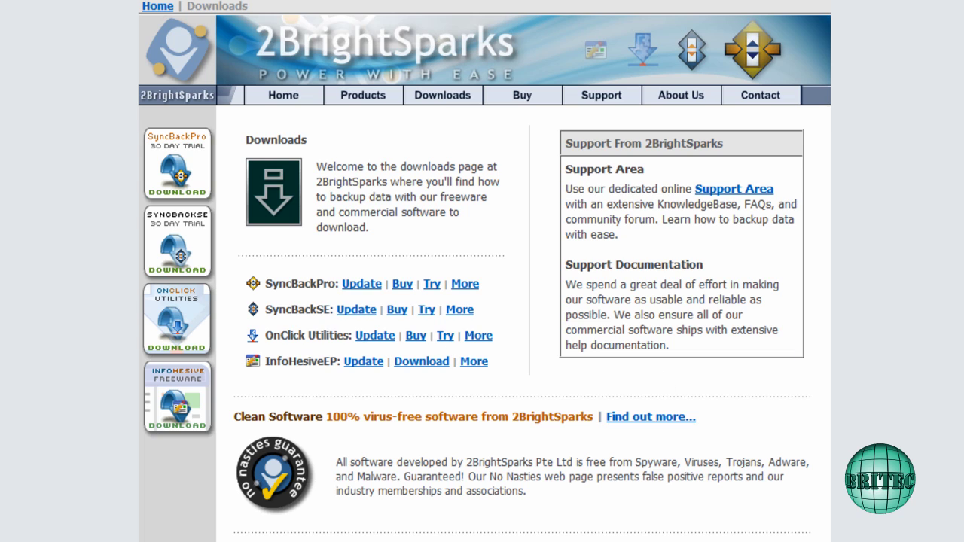
Step: Look through the 2BrightSparks downloads page for the available SyncBack versions
{"action": "scroll", "coordinate": [482, 271], "scroll_direction": "down", "scroll_amount": 15}
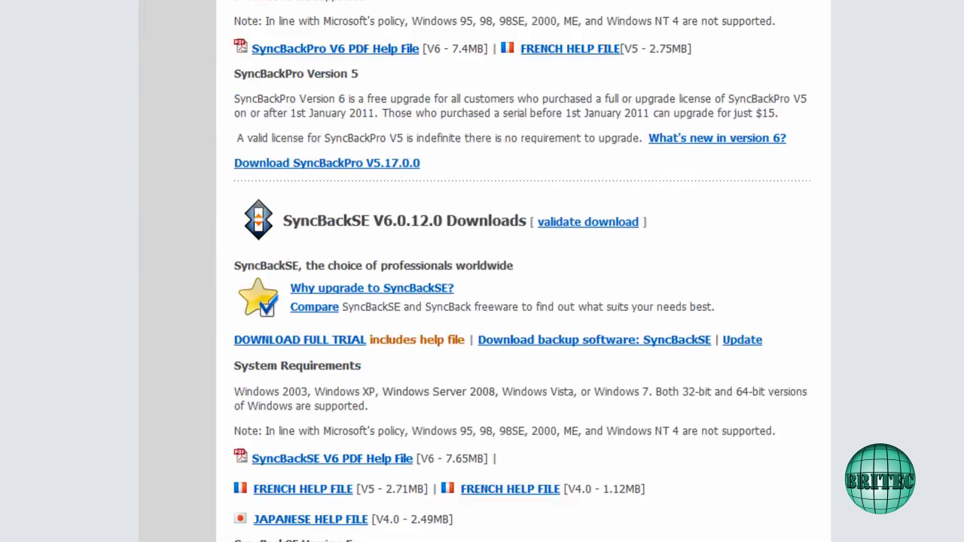
{"action": "scroll", "coordinate": [482, 271], "scroll_direction": "down", "scroll_amount": 3}
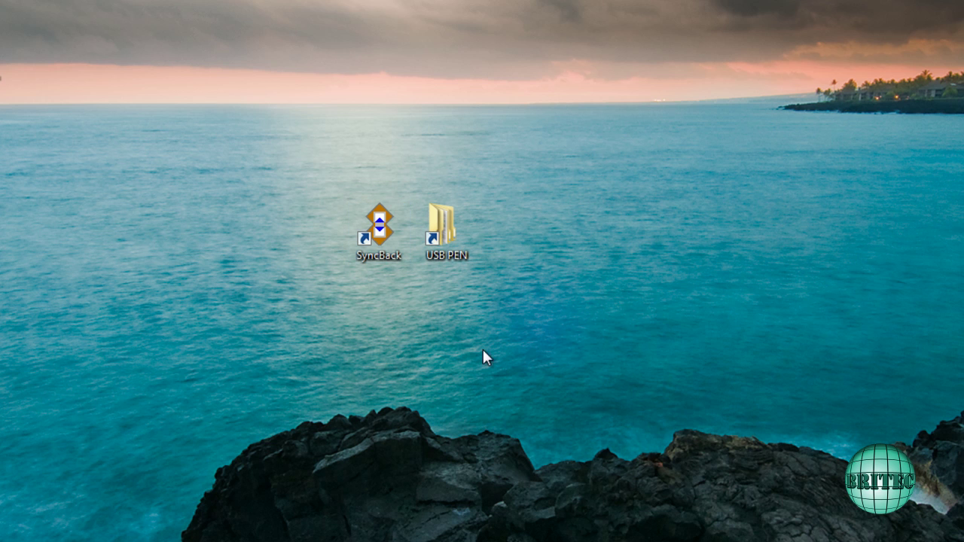
Step: Open the USB PEN folder from the desktop, and bring up Computer to look at the drives
{"action": "double_click", "coordinate": [440, 241]}
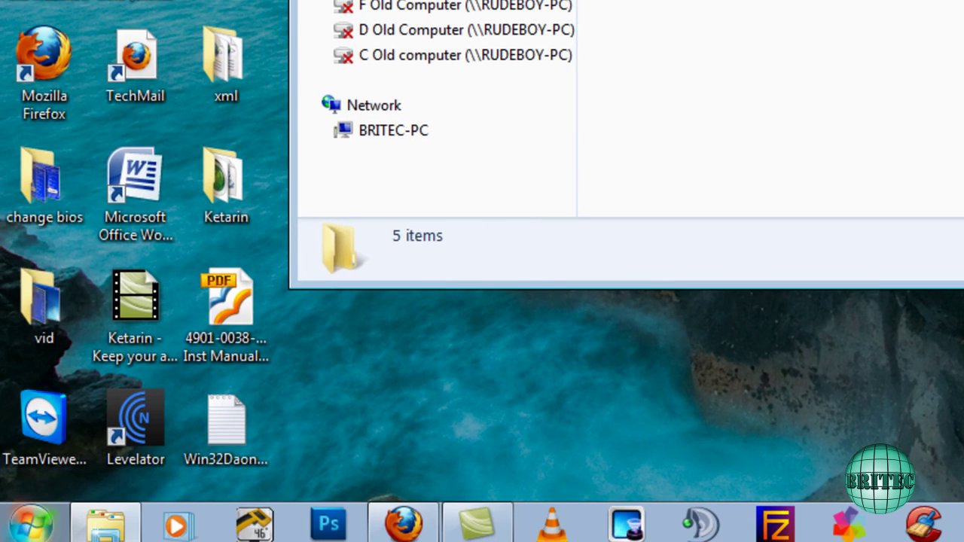
{"action": "left_click", "coordinate": [30, 522]}
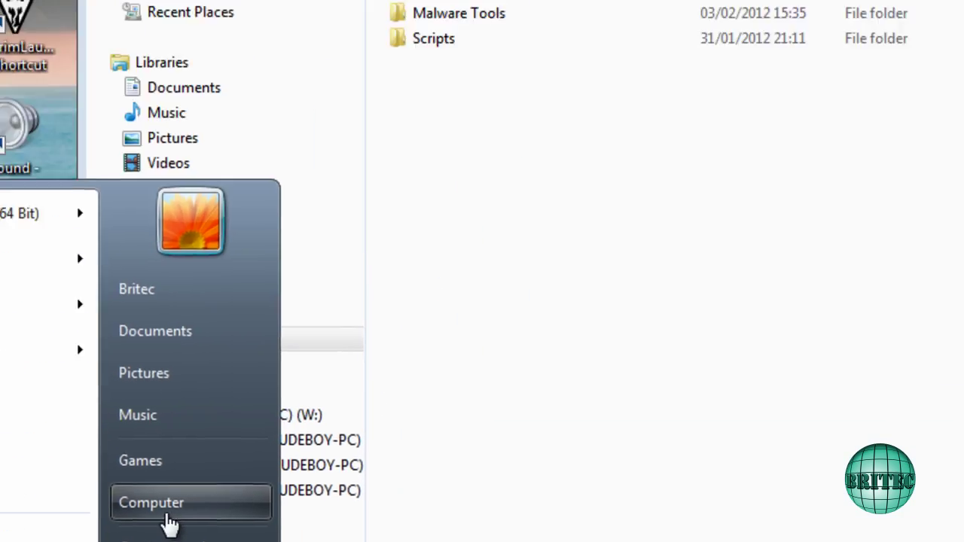
{"action": "left_click", "coordinate": [358, 74]}
{"action": "double_click", "coordinate": [625, 340]}
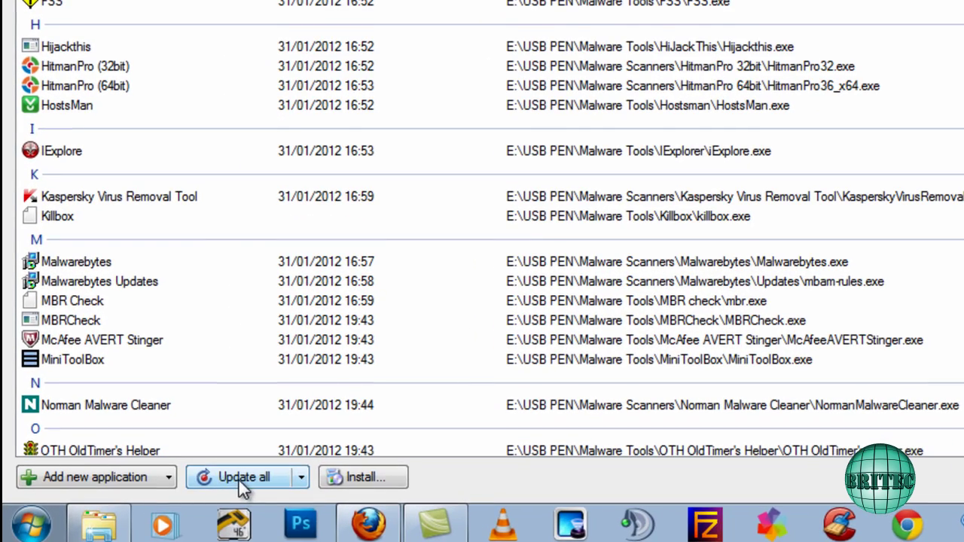
Step: Switch to Ketarin and update all the listed applications
{"action": "left_click", "coordinate": [238, 480]}
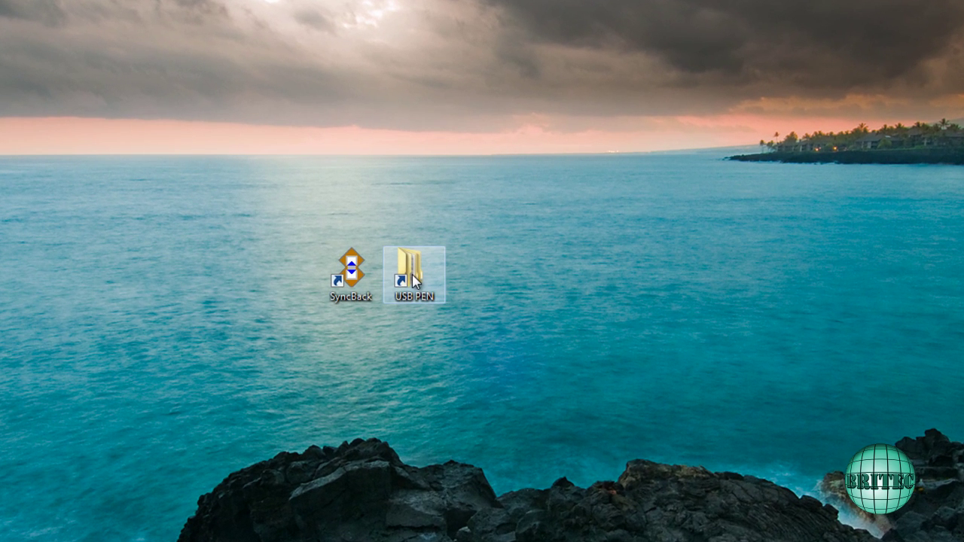
Step: Open the USB PEN folder from the desktop and examine the tool folders stored in it
{"action": "double_click", "coordinate": [414, 280]}
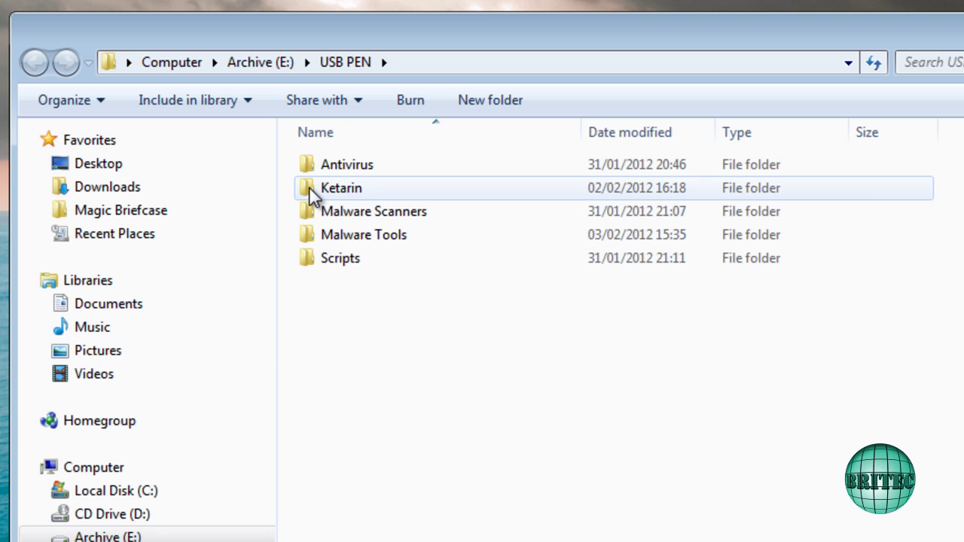
{"action": "mouse_move", "coordinate": [315, 156]}
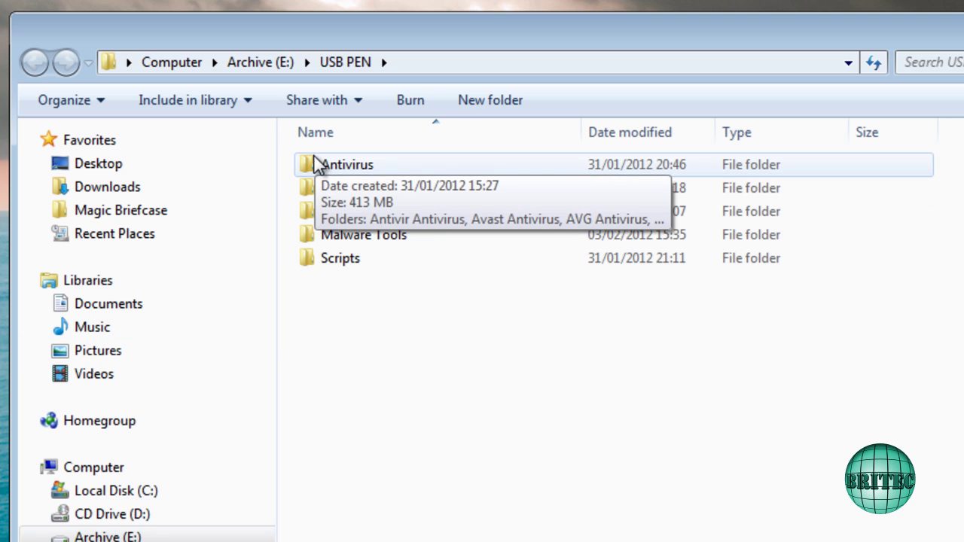
{"action": "mouse_move", "coordinate": [353, 228]}
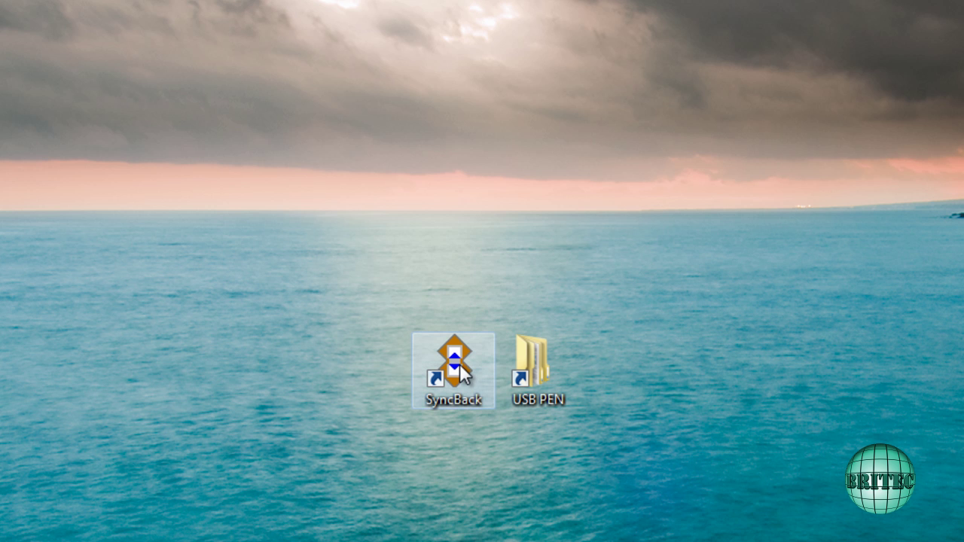
Step: Launch SyncBack from the desktop
{"action": "double_click", "coordinate": [456, 363]}
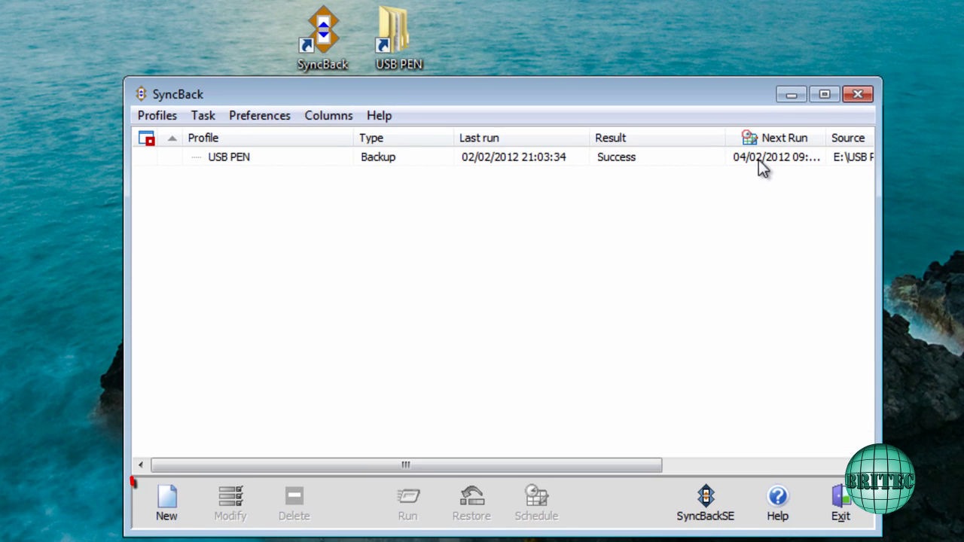
Step: Create a new profile of the Backup type and name it "test"
{"action": "left_click", "coordinate": [164, 514]}
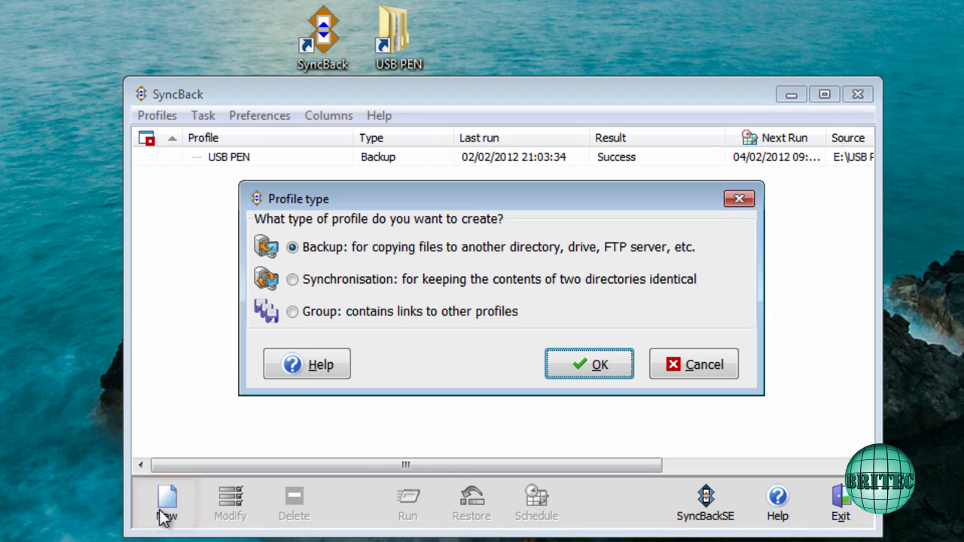
{"action": "left_click", "coordinate": [295, 247]}
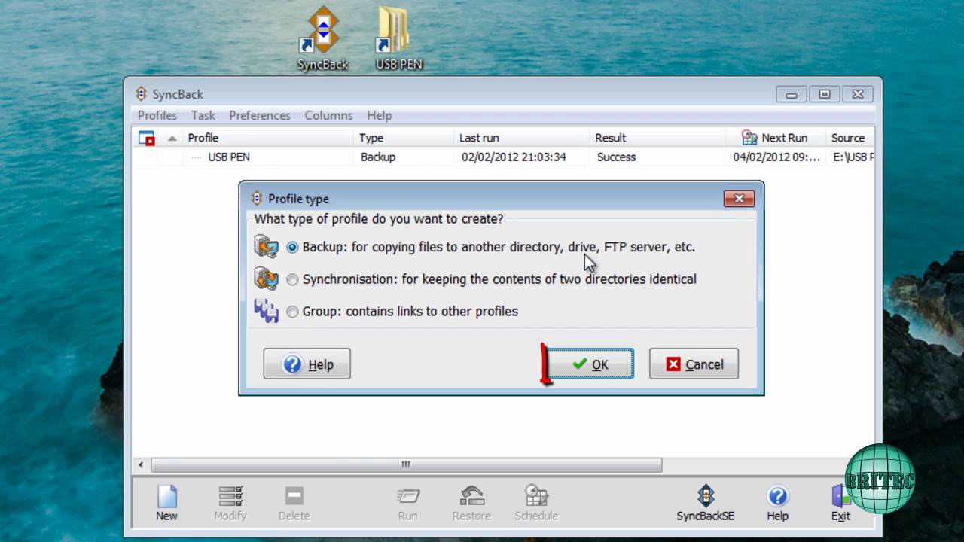
{"action": "left_click", "coordinate": [588, 365]}
{"action": "left_click_drag", "start_coordinate": [496, 73], "coordinate": [452, 215]}
{"action": "type", "text": "t"}
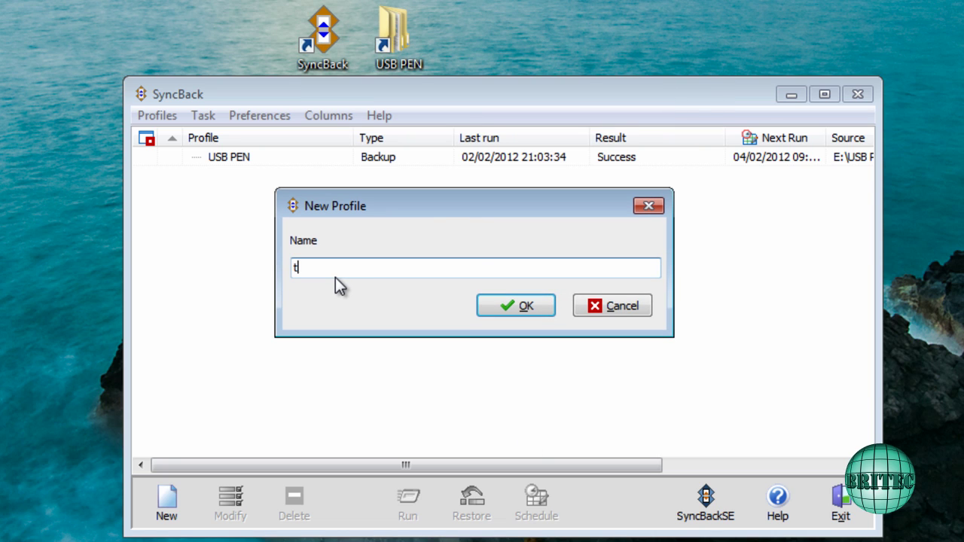
{"action": "type", "text": "est"}
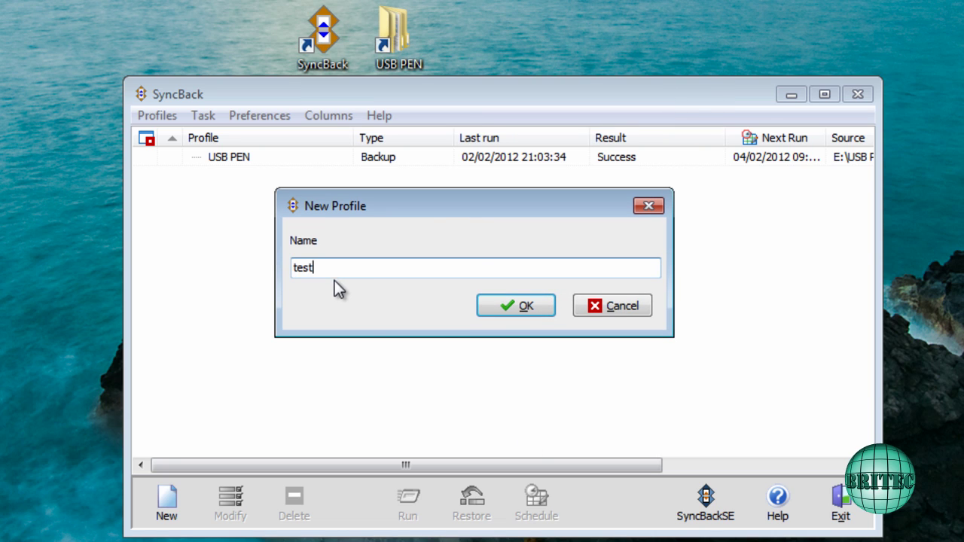
{"action": "left_click", "coordinate": [506, 308]}
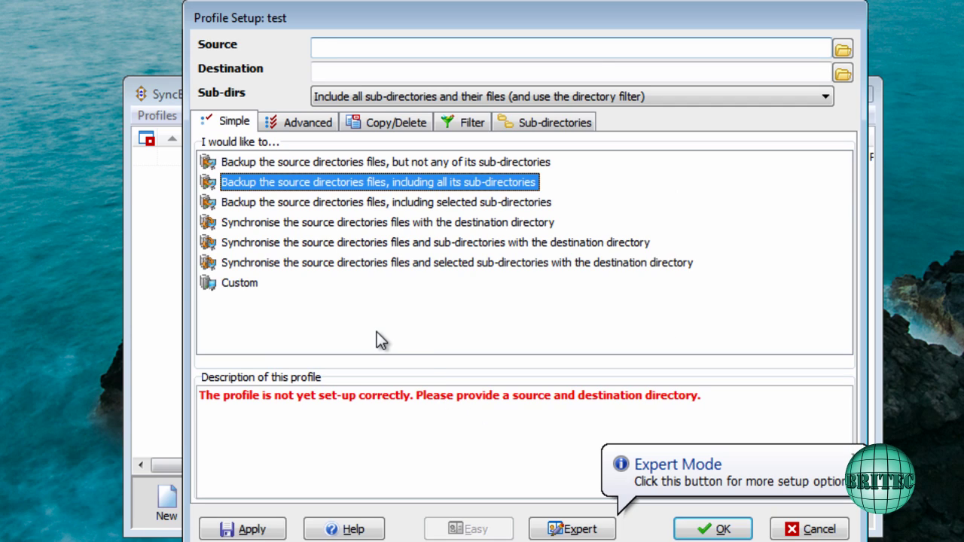
Step: In the profile's advanced settings, choose "Delete file from destination" for files that are in the destination but not in the source
{"action": "left_click", "coordinate": [302, 125]}
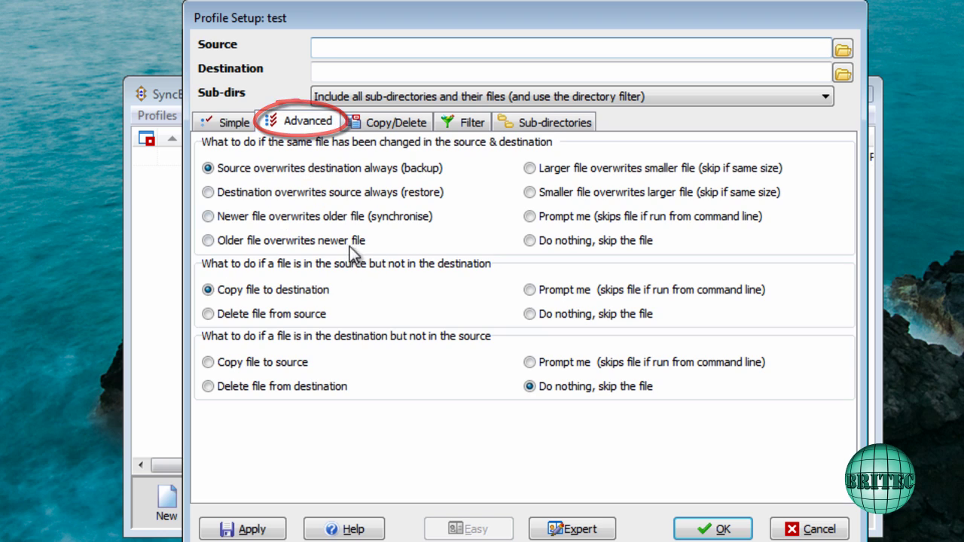
{"action": "left_click", "coordinate": [209, 387]}
{"action": "left_click", "coordinate": [663, 161]}
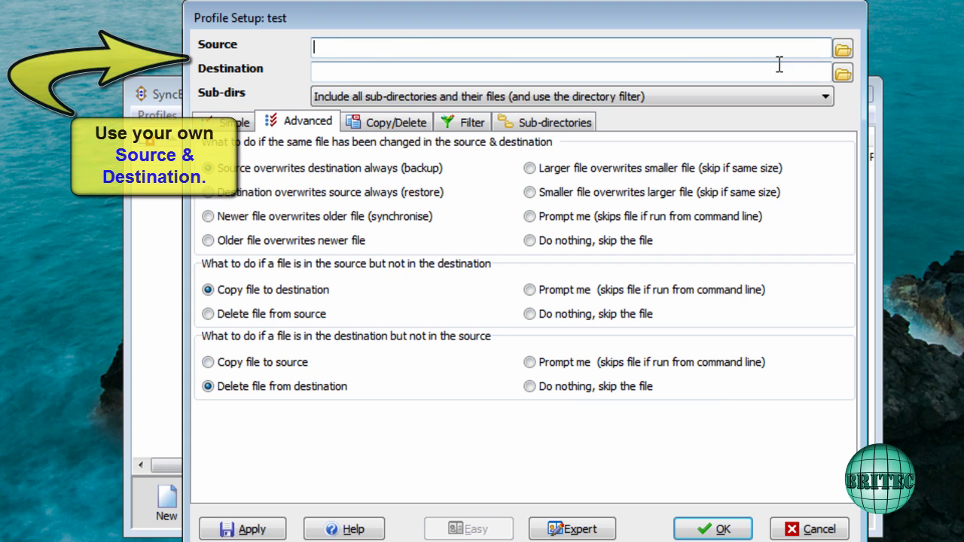
Step: Set the profile's source directory to the USB PEN folder on the Archive (E:) drive
{"action": "left_click", "coordinate": [842, 51]}
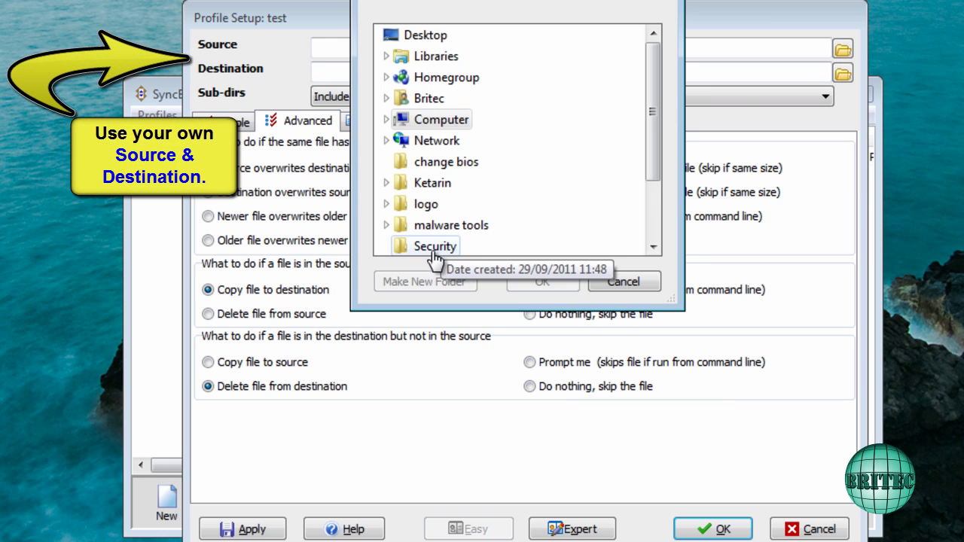
{"action": "left_click", "coordinate": [385, 119]}
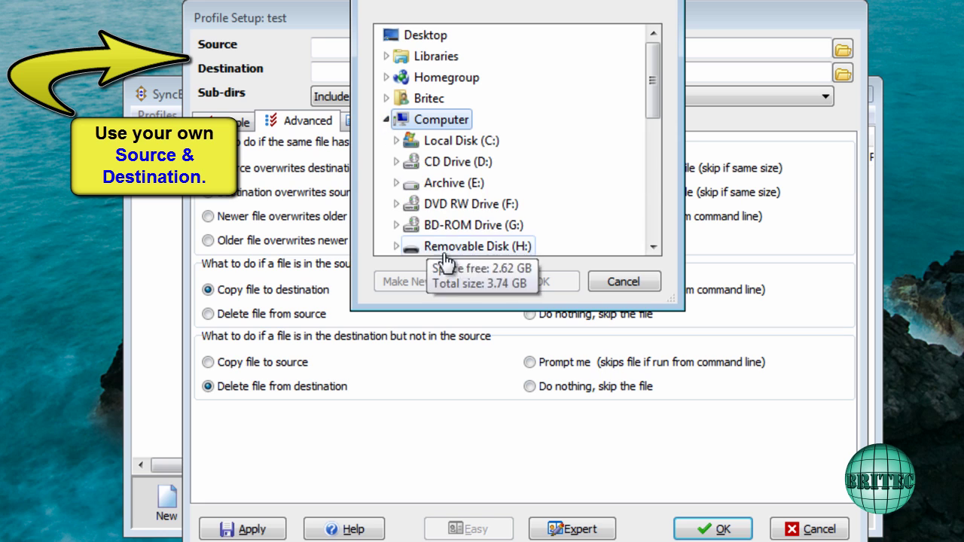
{"action": "left_click", "coordinate": [440, 185]}
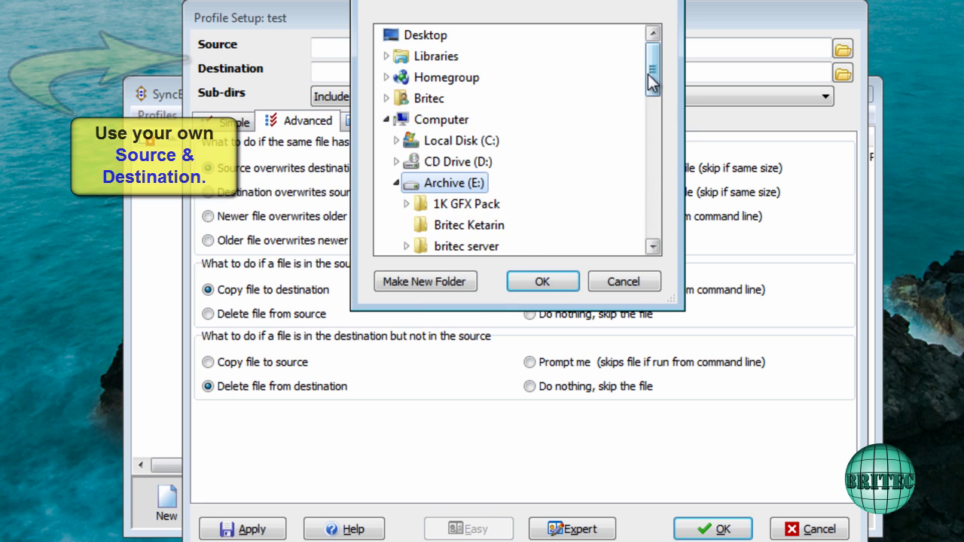
{"action": "left_click_drag", "start_coordinate": [649, 74], "coordinate": [652, 134]}
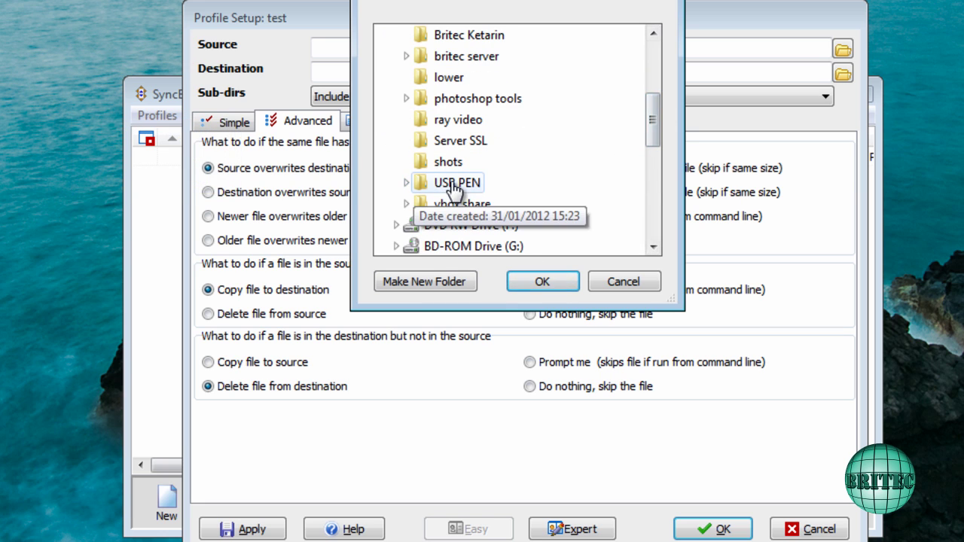
{"action": "left_click", "coordinate": [421, 184]}
{"action": "left_click", "coordinate": [539, 290]}
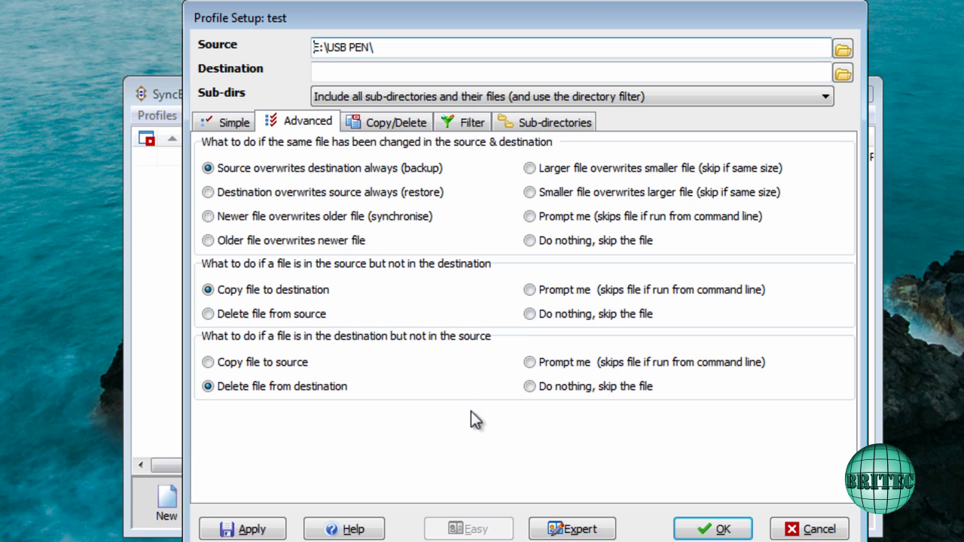
Step: Set the profile's destination to Removable Disk (H:), and cancel the profile setup
{"action": "left_click", "coordinate": [341, 71]}
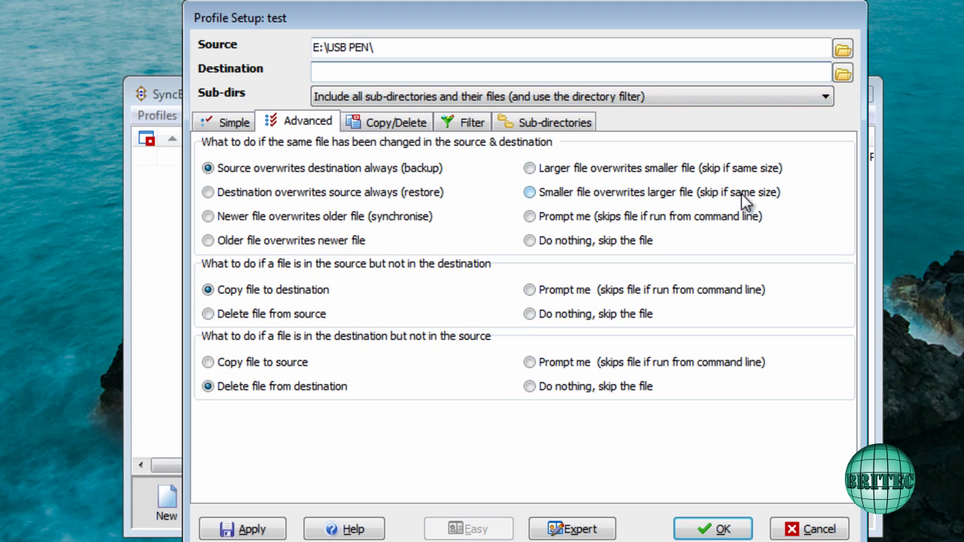
{"action": "left_click", "coordinate": [842, 74]}
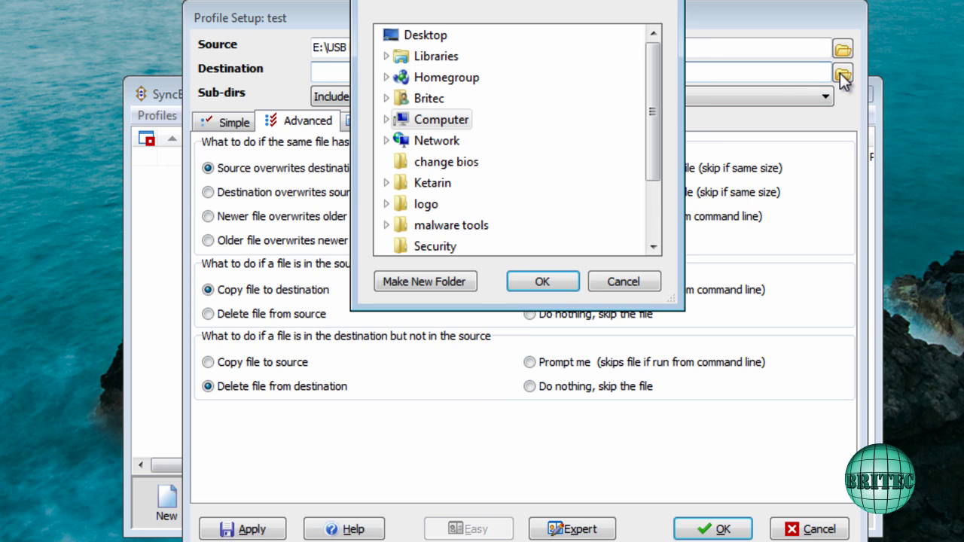
{"action": "left_click", "coordinate": [386, 119]}
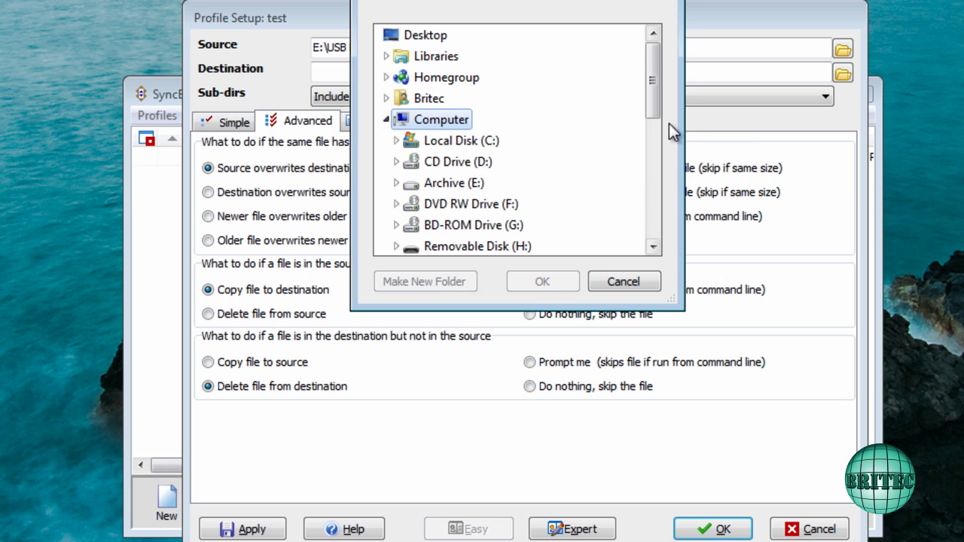
{"action": "left_click_drag", "start_coordinate": [657, 98], "coordinate": [657, 128]}
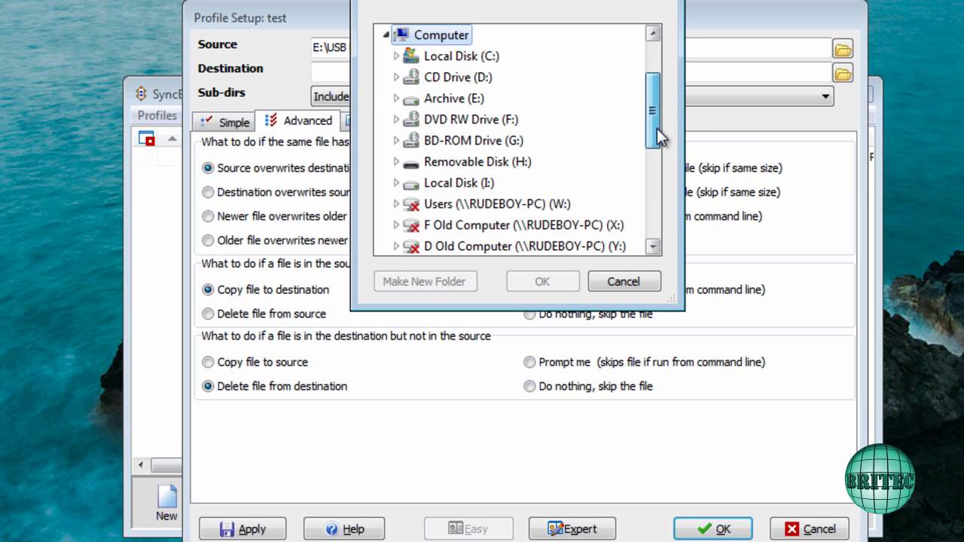
{"action": "left_click", "coordinate": [489, 162]}
{"action": "left_click", "coordinate": [546, 291]}
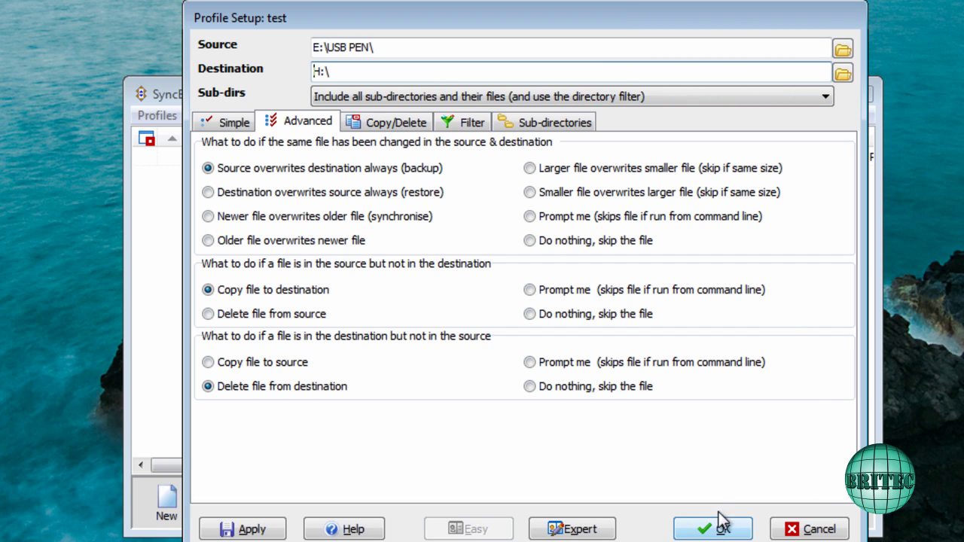
{"action": "left_click", "coordinate": [821, 530]}
Step: Run the existing USB PEN backup profile, reviewing the modified files in its differences list before continuing the run
{"action": "left_click", "coordinate": [573, 117]}
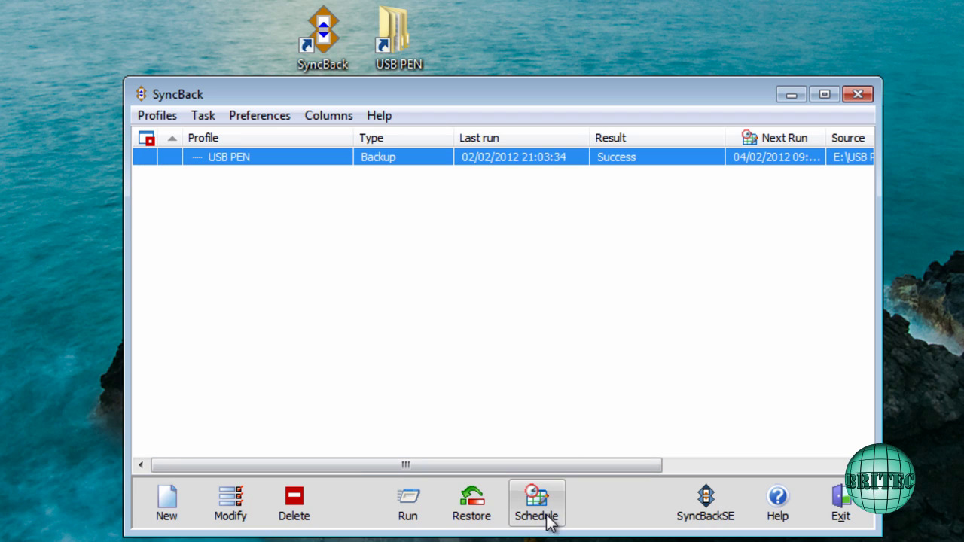
{"action": "left_click", "coordinate": [409, 505]}
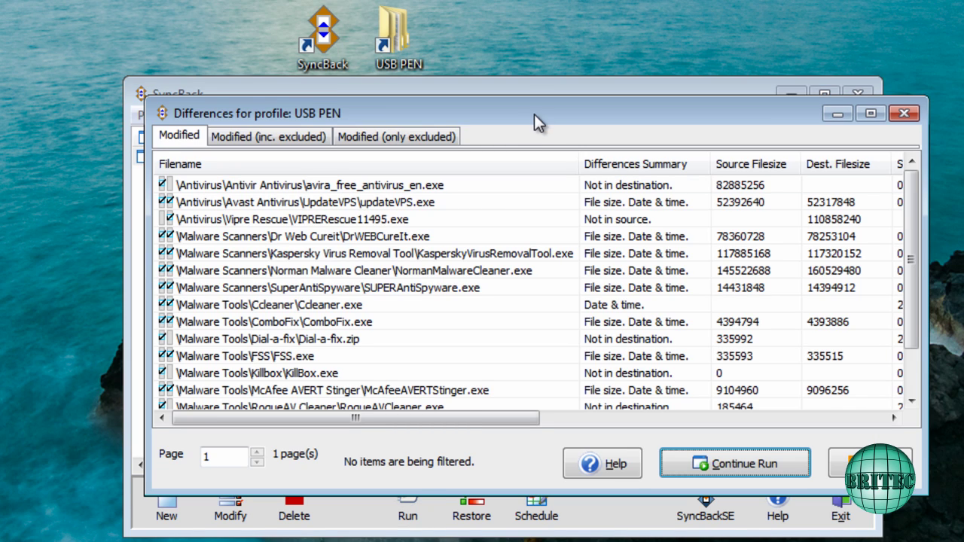
{"action": "left_click_drag", "start_coordinate": [534, 114], "coordinate": [503, 112]}
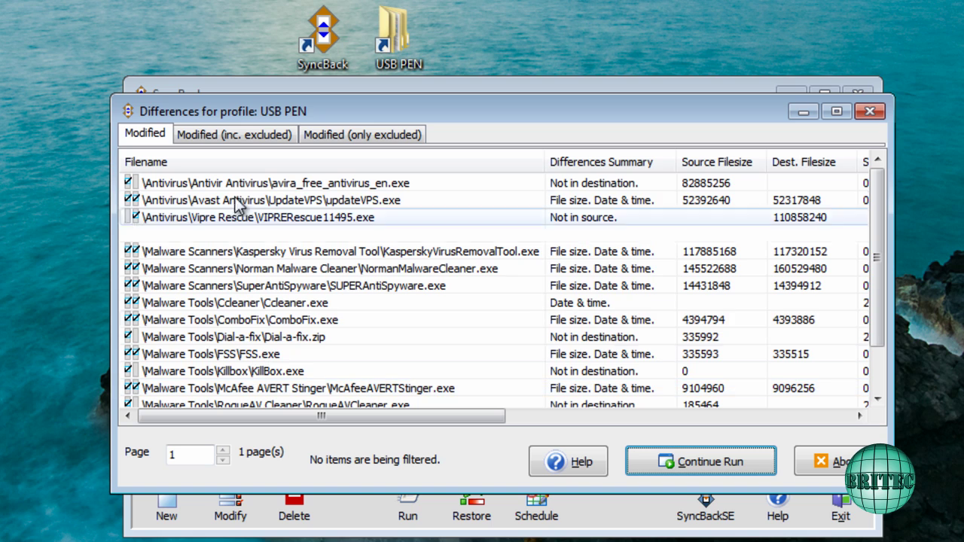
{"action": "left_click_drag", "start_coordinate": [874, 221], "coordinate": [874, 264]}
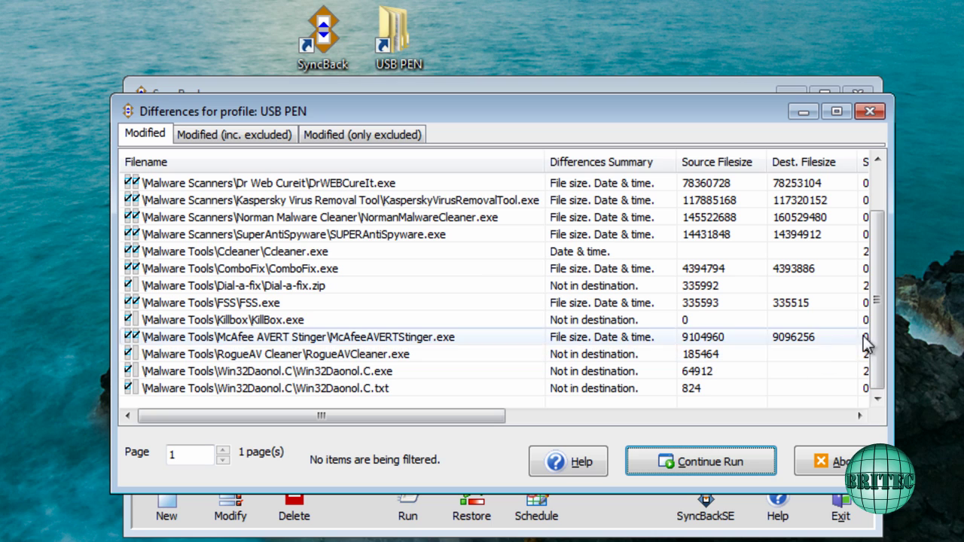
{"action": "scroll", "coordinate": [873, 347], "scroll_direction": "up", "scroll_amount": 3}
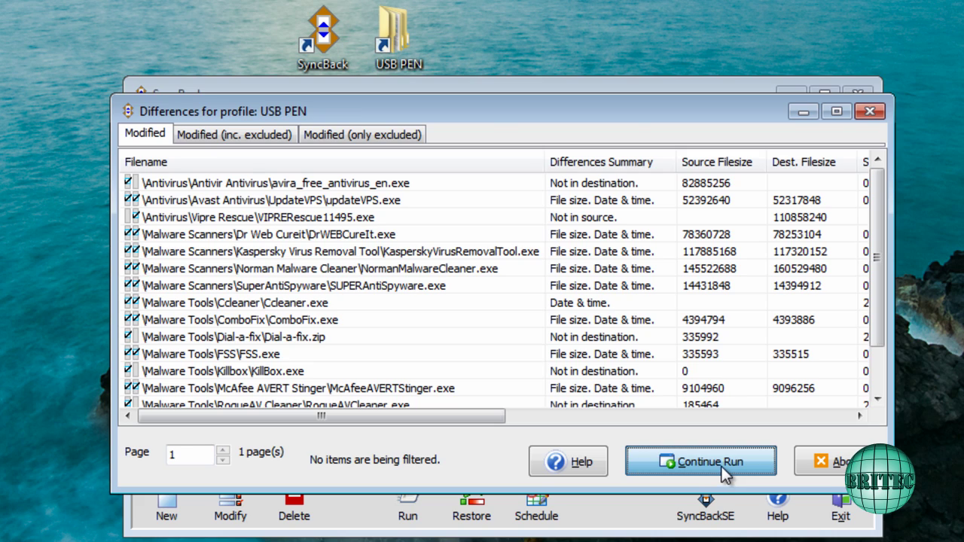
{"action": "left_click", "coordinate": [722, 468]}
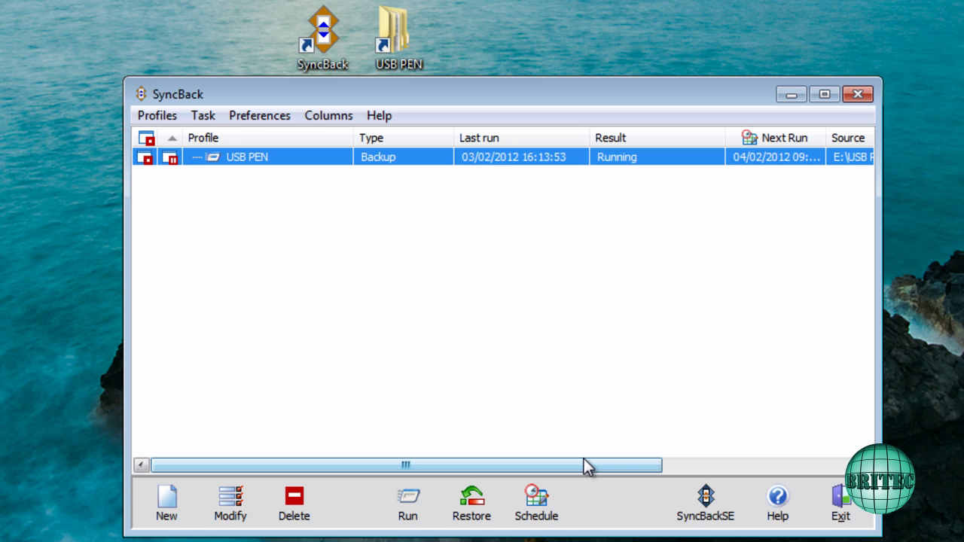
Step: Widen the SyncBack window and reposition it to view the running profile's Source, Destination and Progress columns
{"action": "left_click_drag", "start_coordinate": [881, 286], "coordinate": [963, 281]}
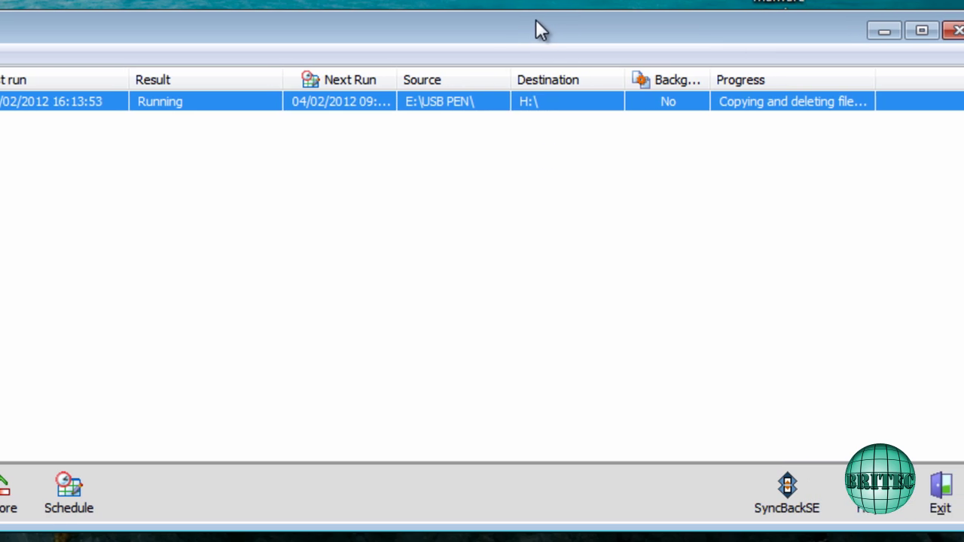
{"action": "left_click_drag", "start_coordinate": [537, 28], "coordinate": [243, 38]}
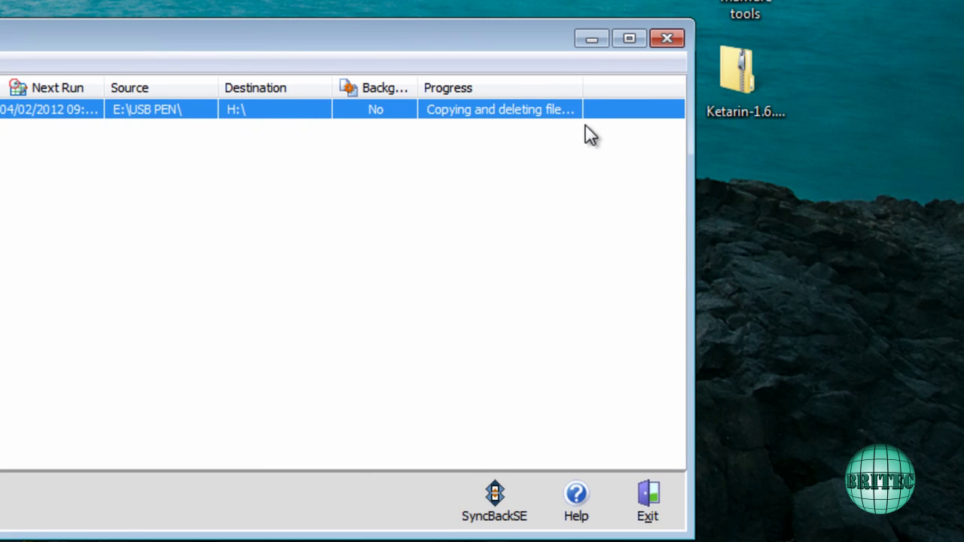
Step: Widen the SyncBack window and its Progress column to read the running profile's full progress text
{"action": "left_click_drag", "start_coordinate": [581, 85], "coordinate": [704, 90]}
{"action": "left_click_drag", "start_coordinate": [688, 160], "coordinate": [899, 179]}
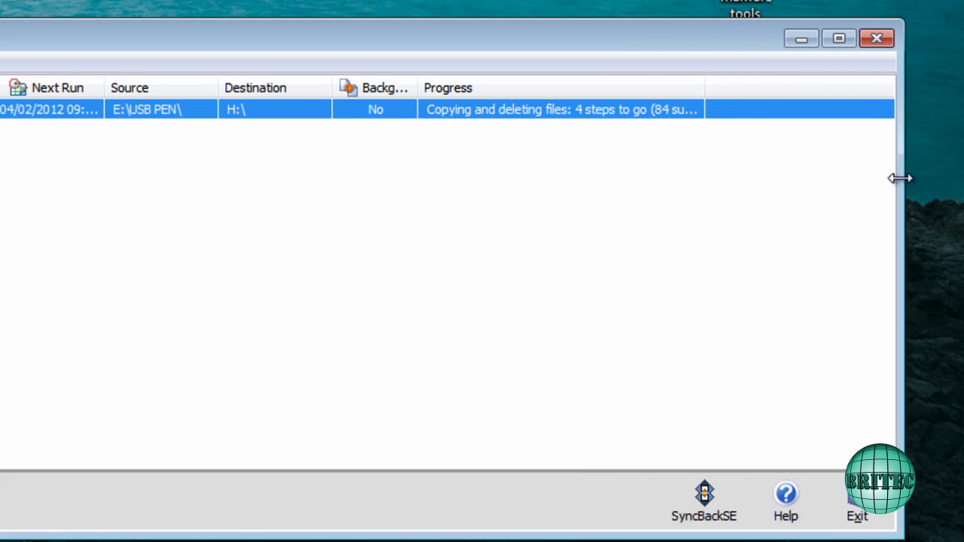
{"action": "left_click_drag", "start_coordinate": [706, 81], "coordinate": [860, 98]}
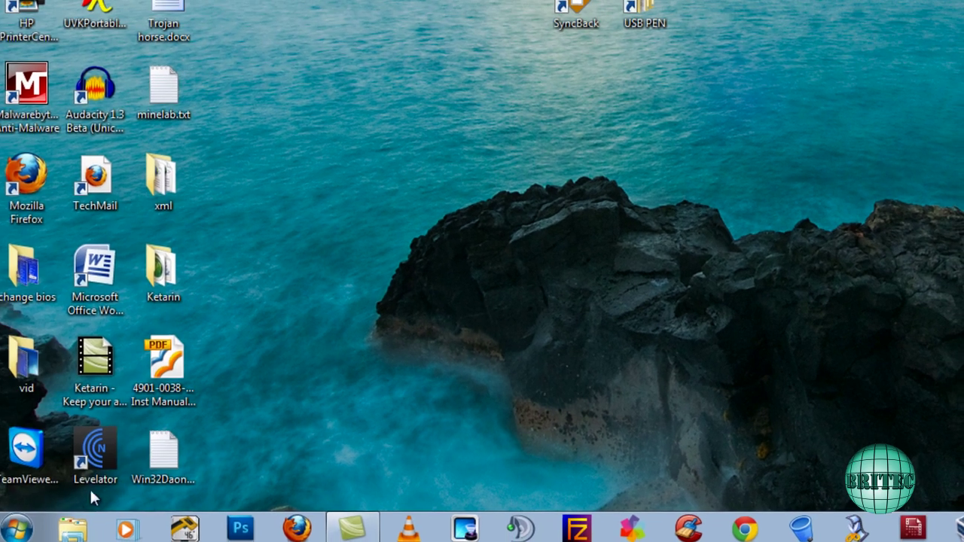
Step: Open Removable Disk (H:) from Computer and check the backed-up file in the Vipre Rescue folder under Antivirus, returning to the drive's root
{"action": "left_click", "coordinate": [11, 527]}
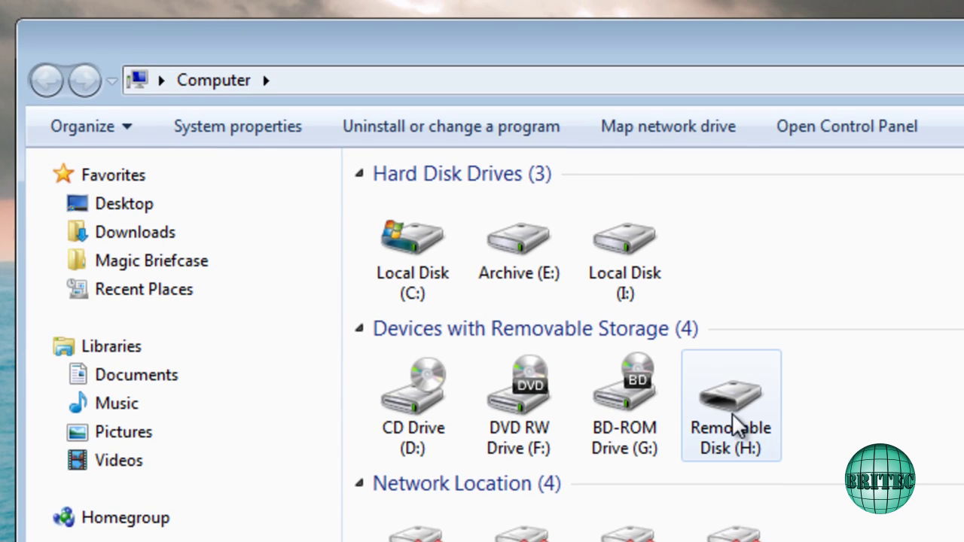
{"action": "double_click", "coordinate": [731, 408]}
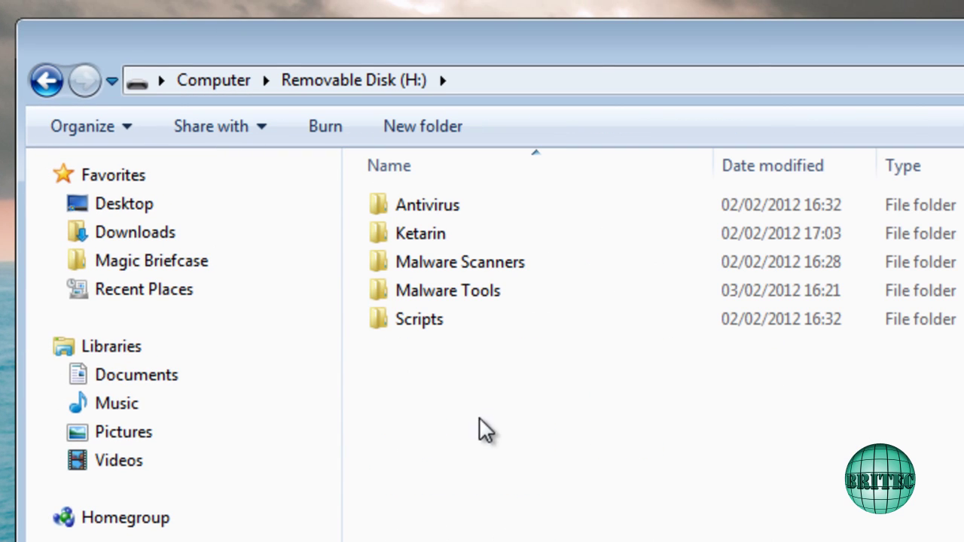
{"action": "double_click", "coordinate": [450, 210]}
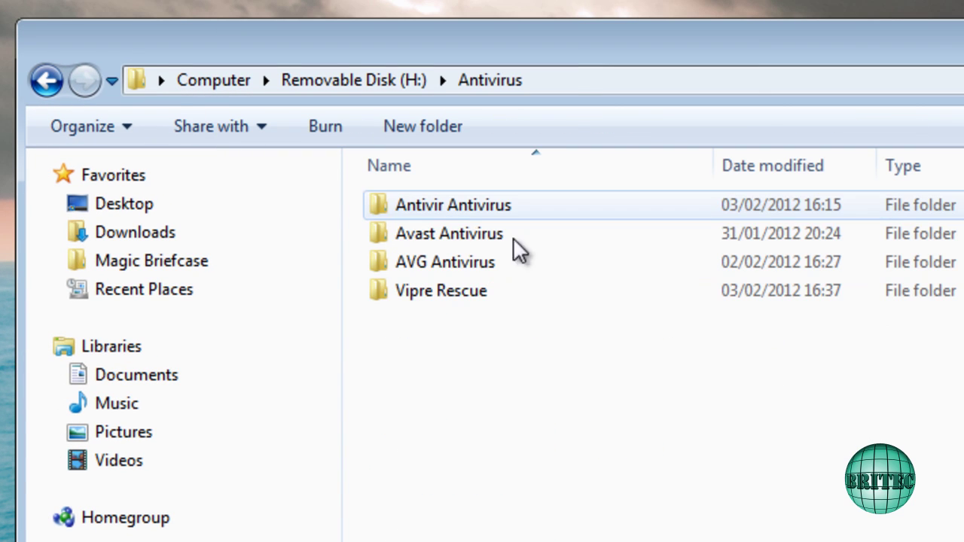
{"action": "double_click", "coordinate": [445, 293]}
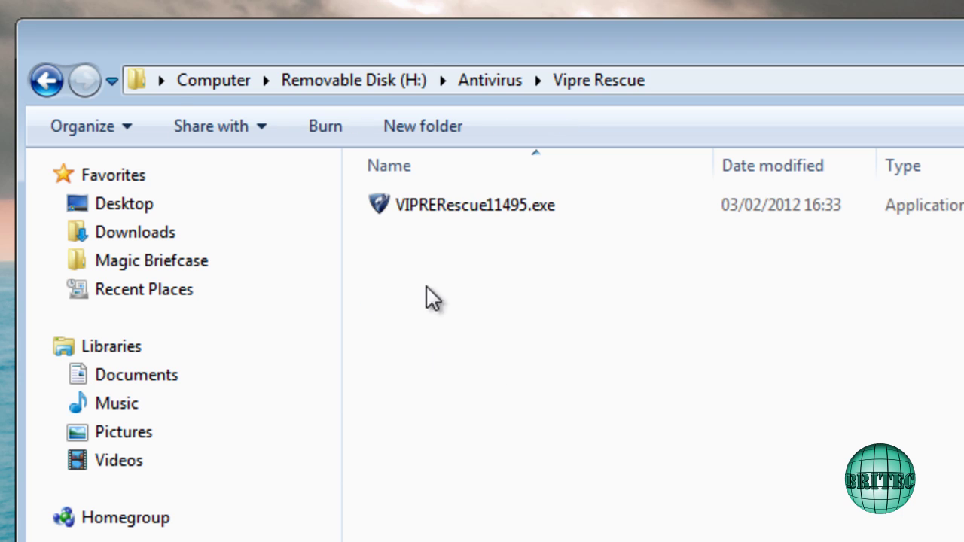
{"action": "left_click", "coordinate": [45, 81]}
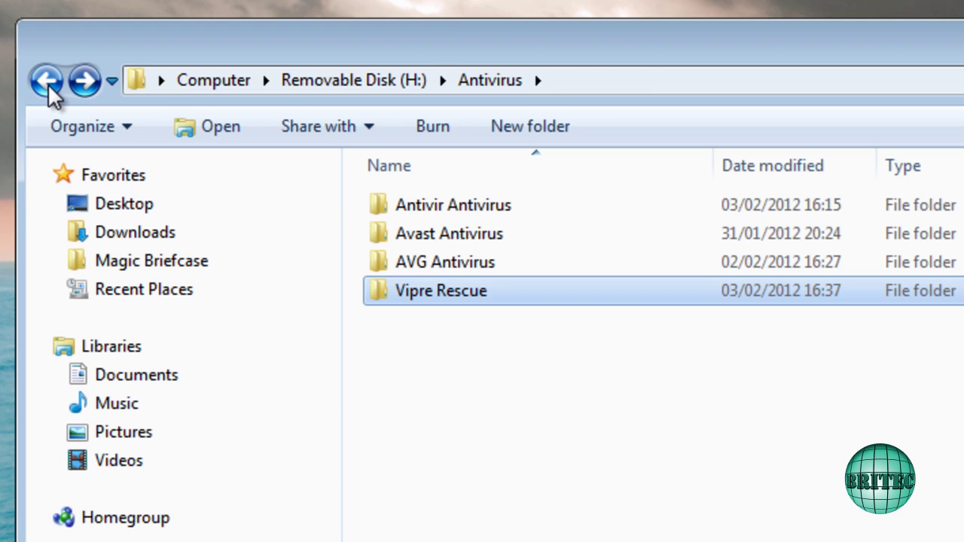
{"action": "left_click", "coordinate": [45, 81]}
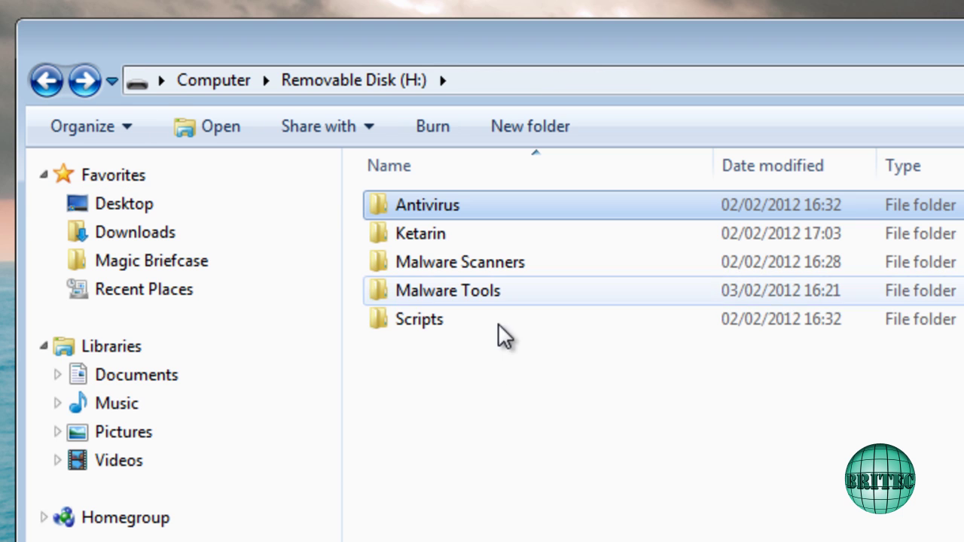
Step: Check the contents of the Killbox folder under Malware Tools on Removable Disk (H:), and browse the remaining tool folders
{"action": "double_click", "coordinate": [430, 291]}
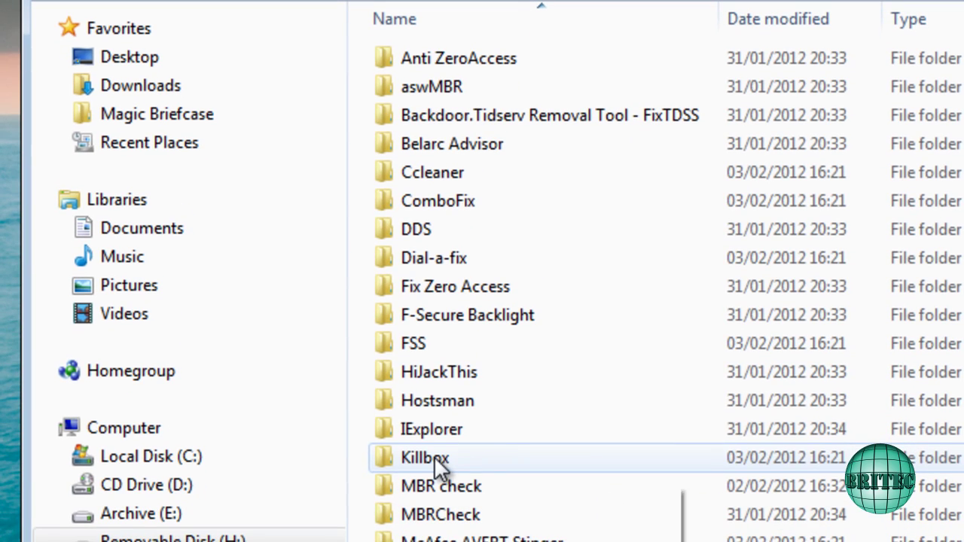
{"action": "double_click", "coordinate": [435, 458]}
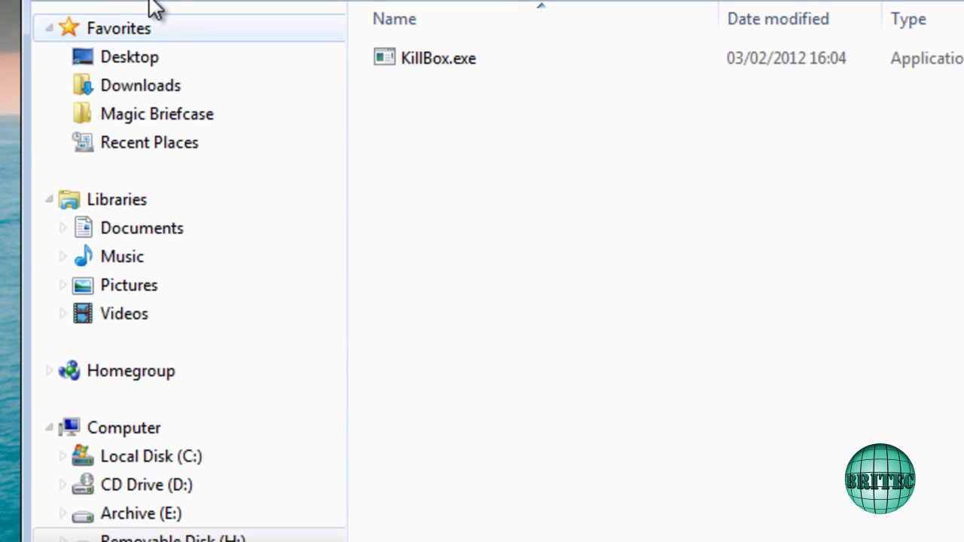
{"action": "left_click", "coordinate": [45, 0]}
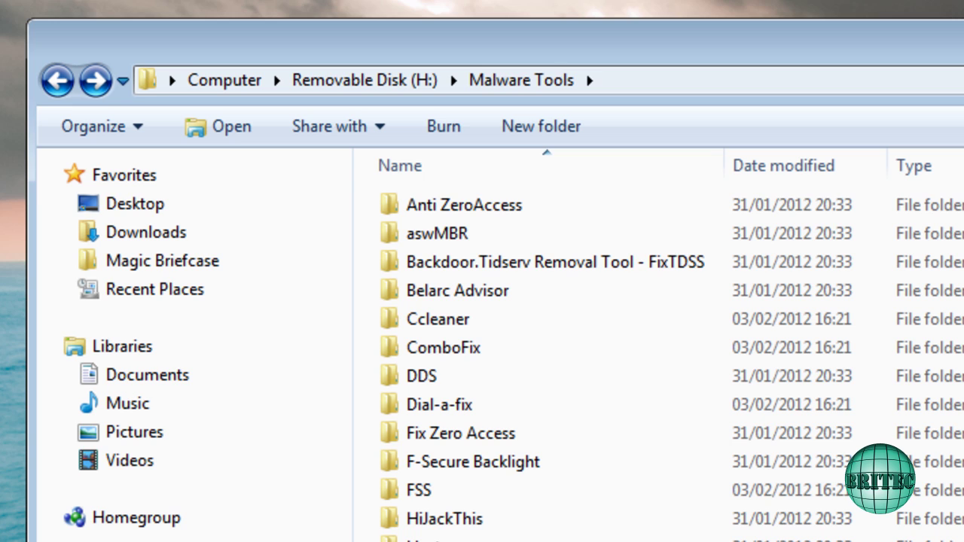
{"action": "scroll", "coordinate": [527, 361], "scroll_direction": "down", "scroll_amount": 3}
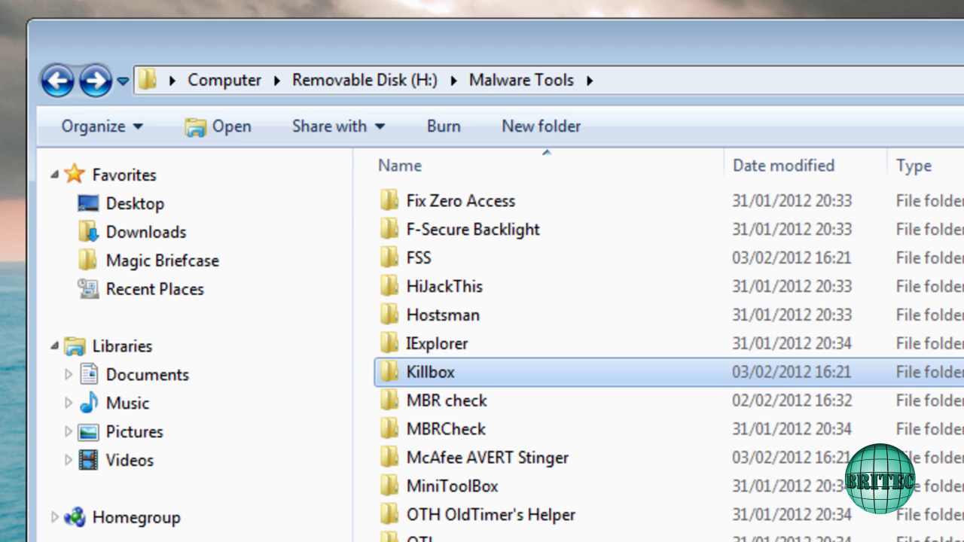